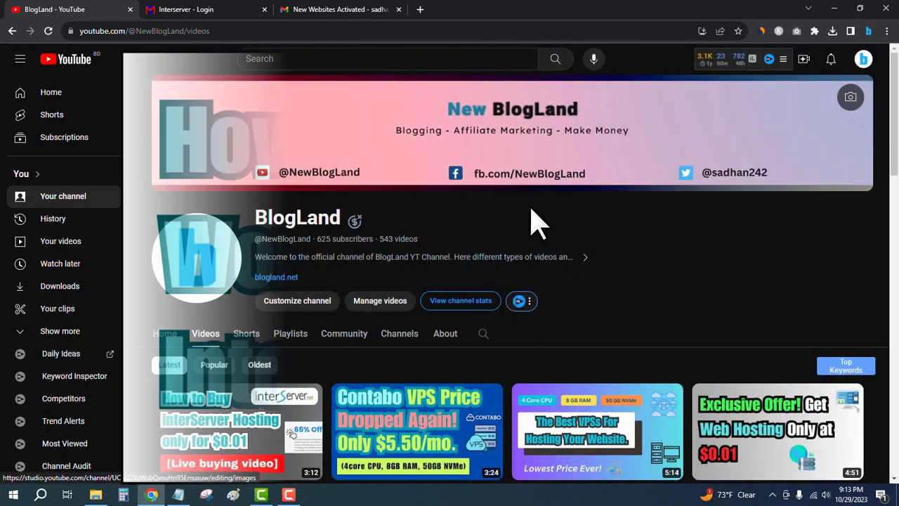
From the InterServer dashboard, open the bloglandplus.com hosting account's DirectAdmin panel
left_click(195, 10)
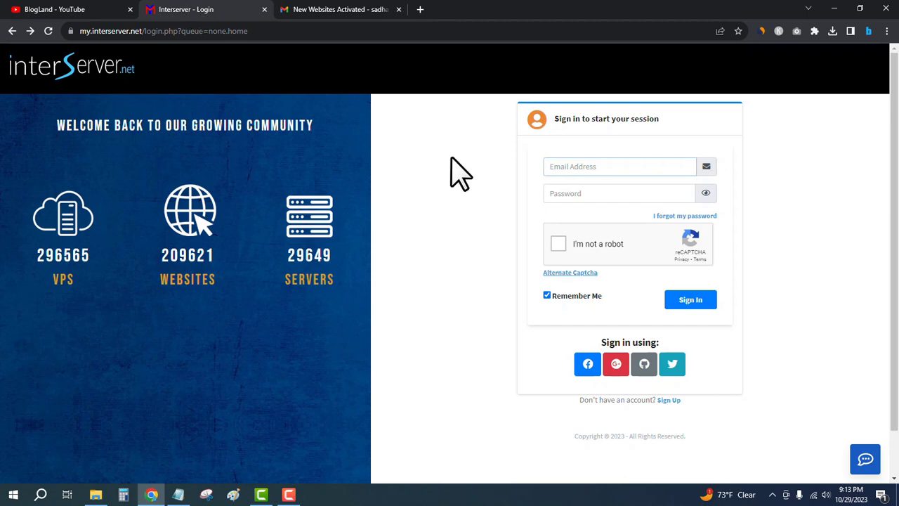
left_click(31, 31)
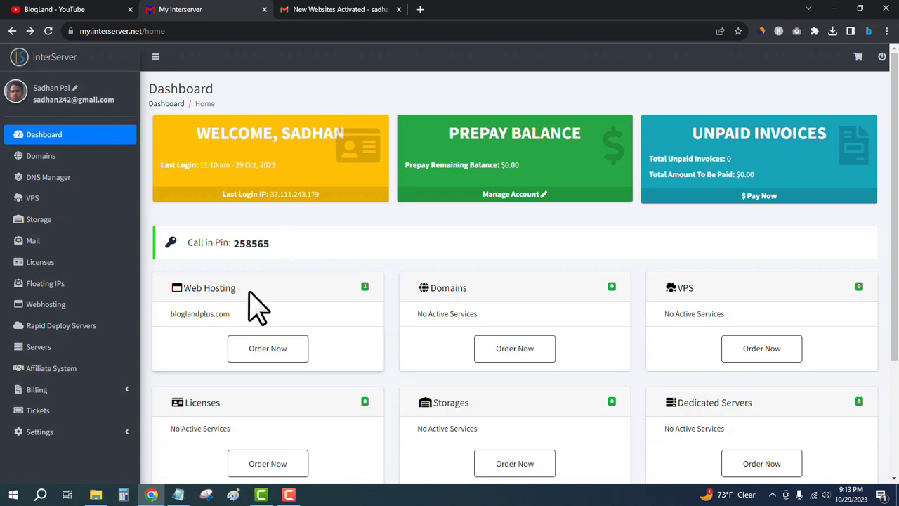
left_click(194, 314)
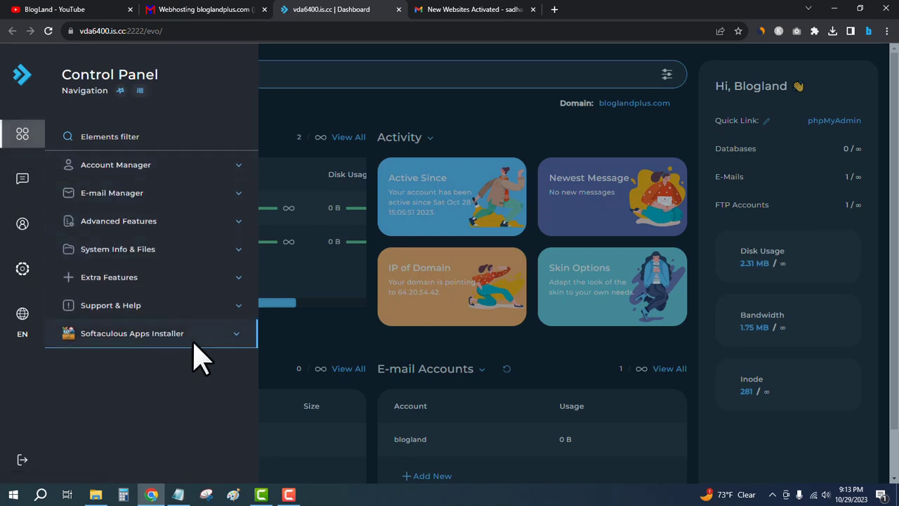
Expand Softaculous Apps Installer and open its WordPress installer
left_click(215, 335)
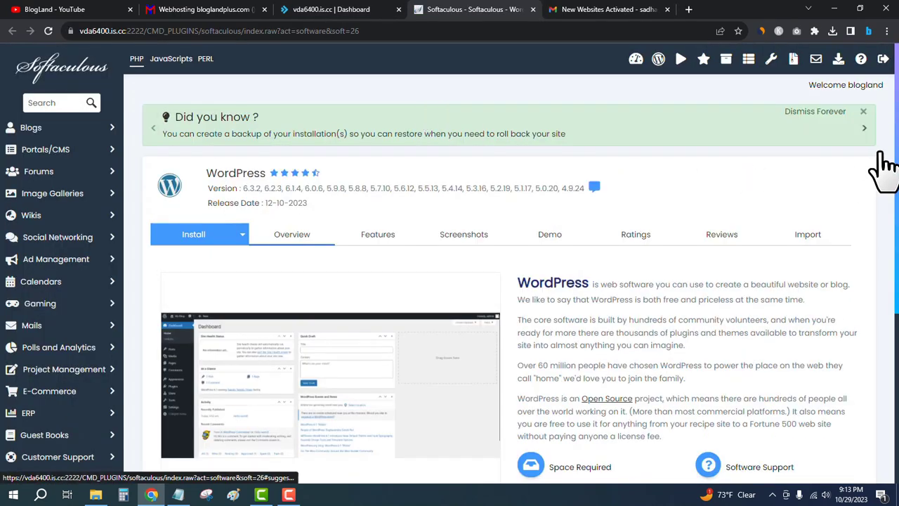
Open the WordPress Install Now form in Softaculous
scroll(884, 169, "down", 3)
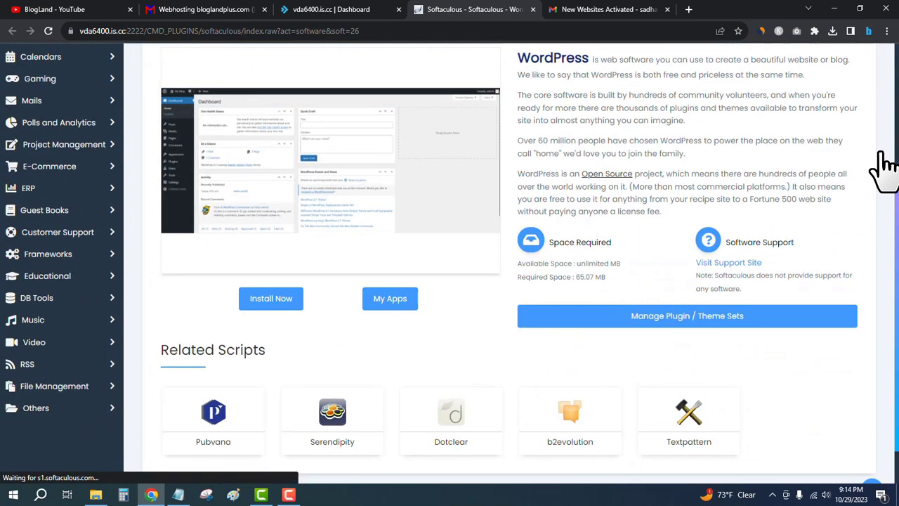
left_click(273, 305)
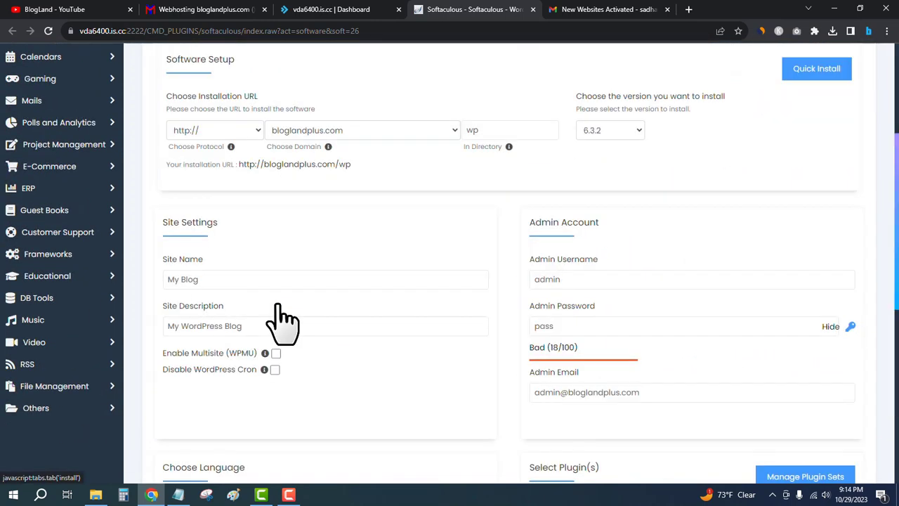
scroll(836, 165, "up", 3)
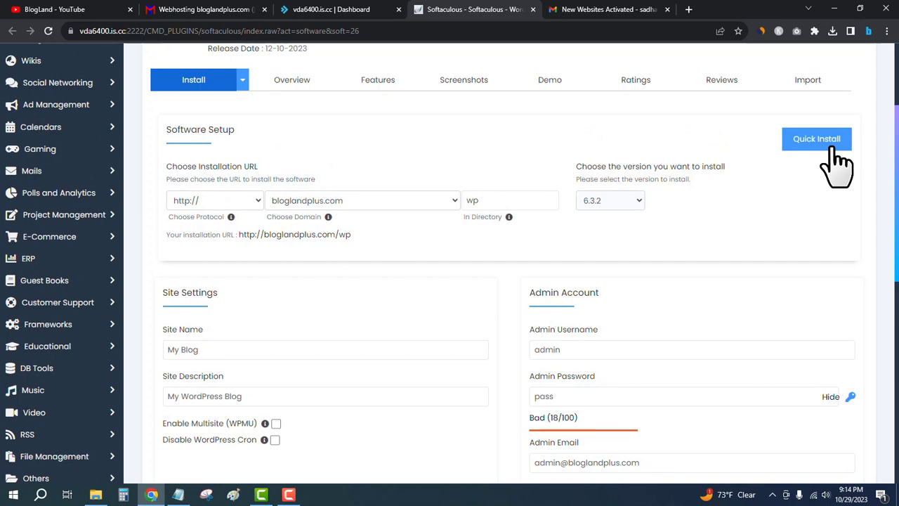
scroll(864, 148, "down", 1)
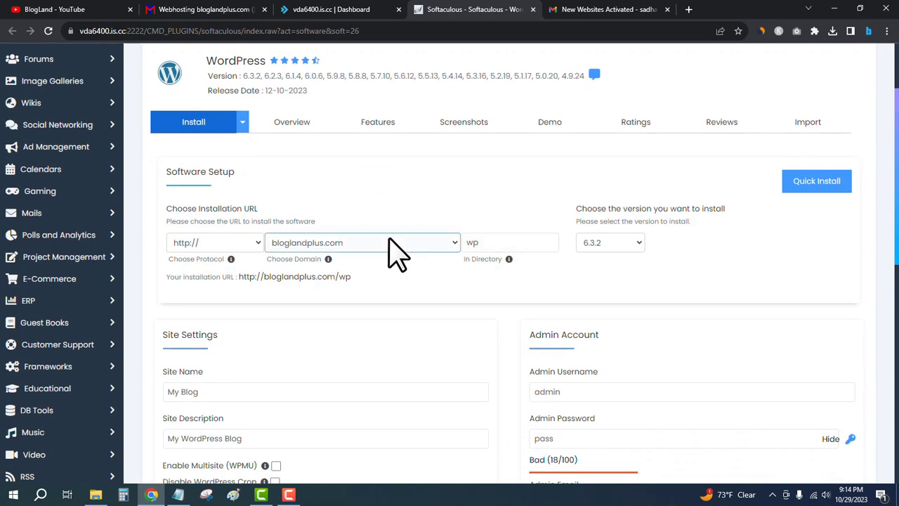
scroll(421, 246, "down", 1)
double_click(466, 187)
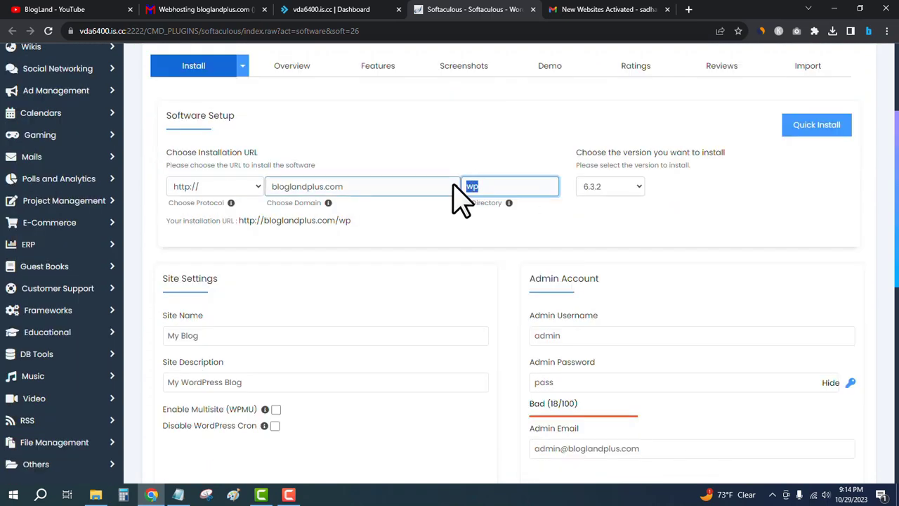
key("BackSpace")
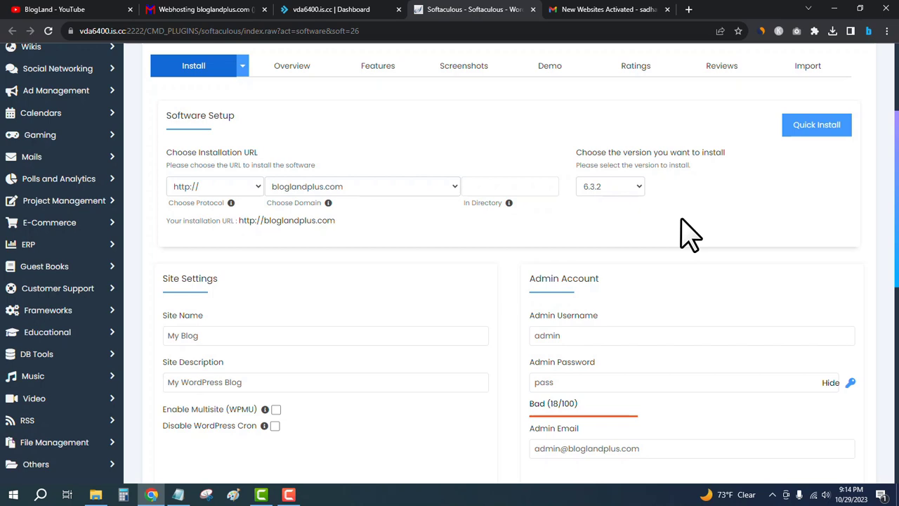
left_click(625, 186)
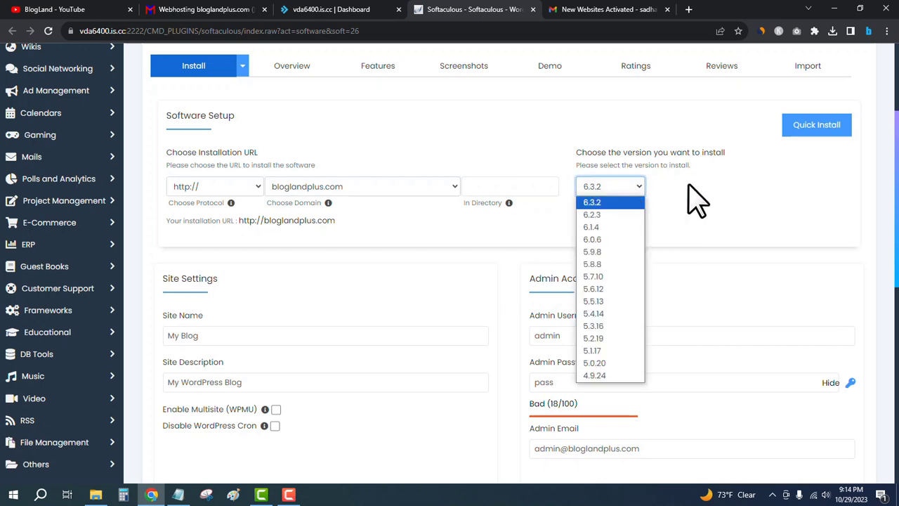
left_click(808, 200)
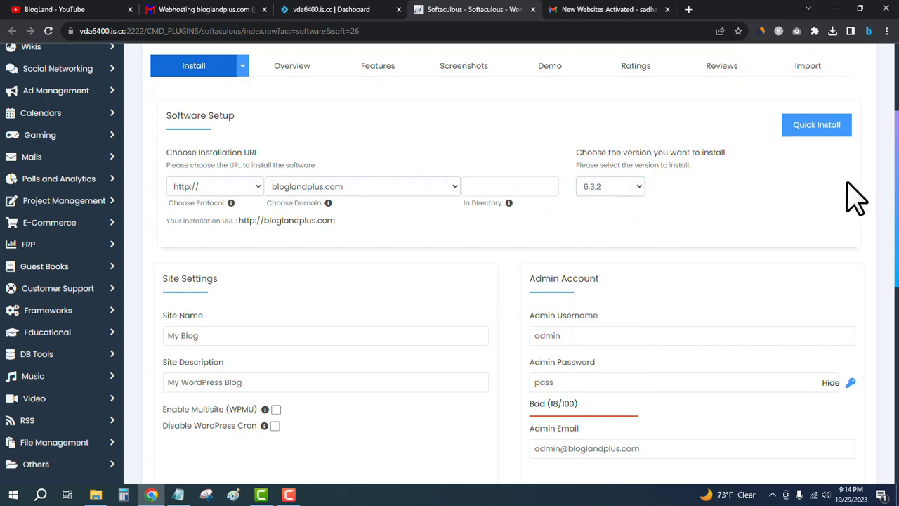
Hide the Admin Password field and replace the default with a new password rated Good (53/100)
scroll(857, 197, "down", 2)
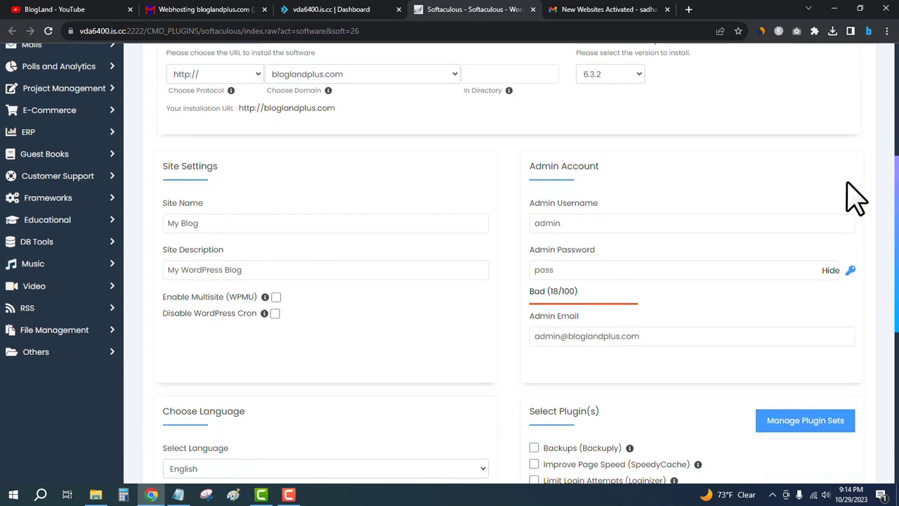
scroll(498, 169, "down", 1)
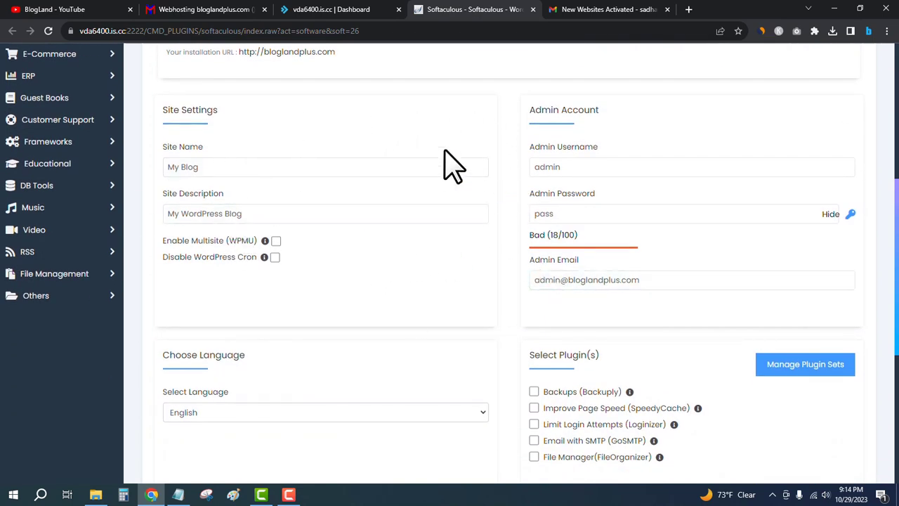
scroll(501, 211, "down", 1)
left_click(562, 157)
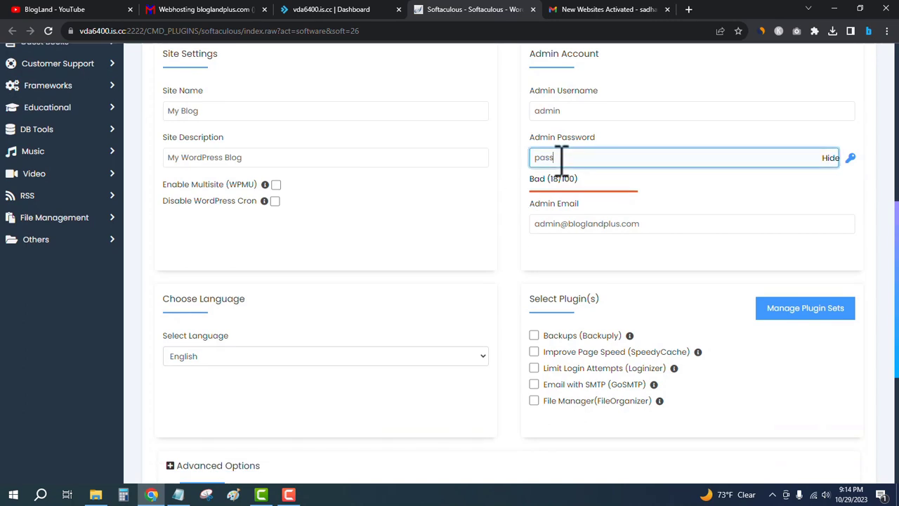
left_click_drag(568, 157, 527, 166)
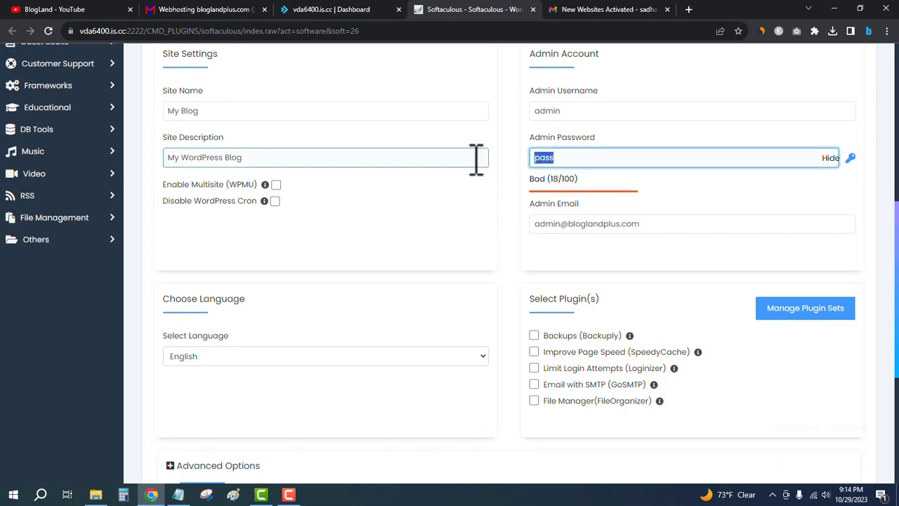
left_click(830, 158)
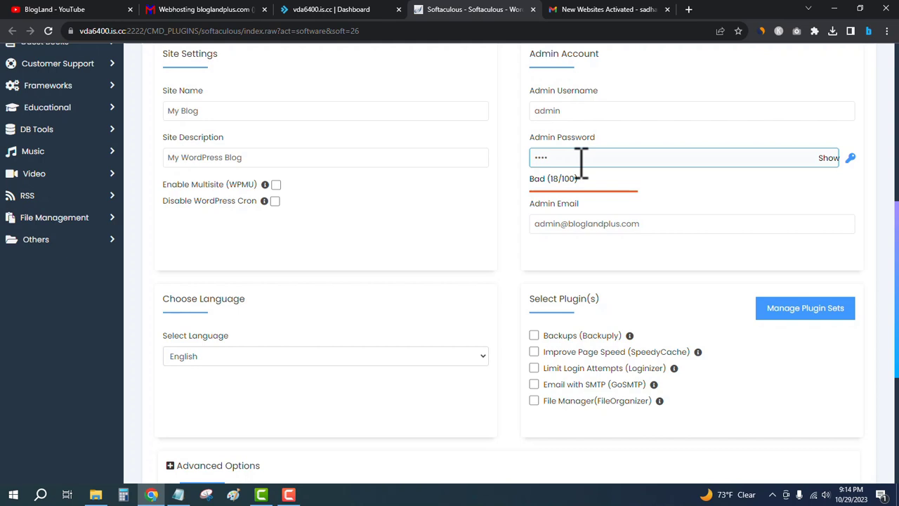
left_click_drag(580, 158, 493, 158)
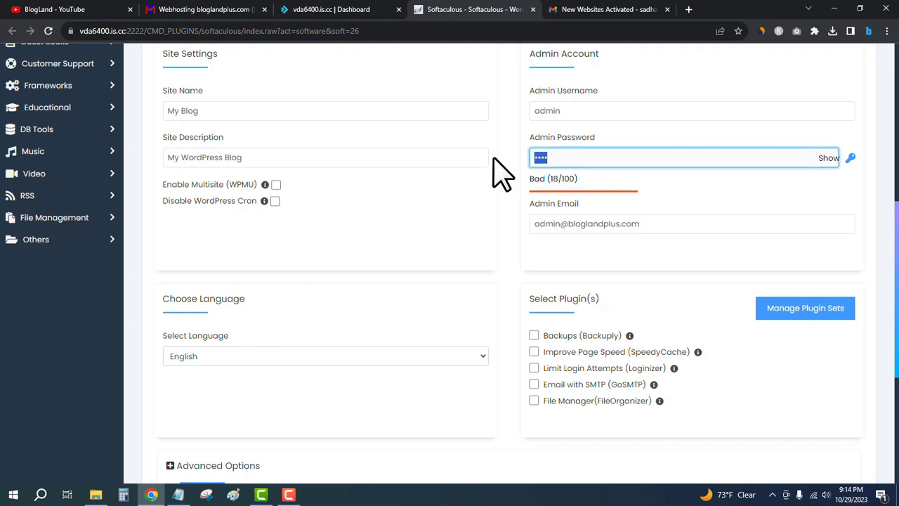
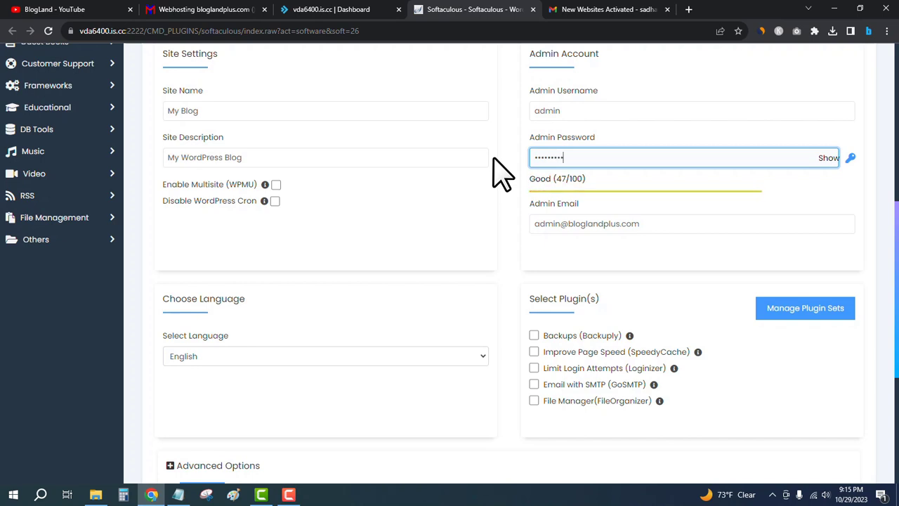
left_click(854, 188)
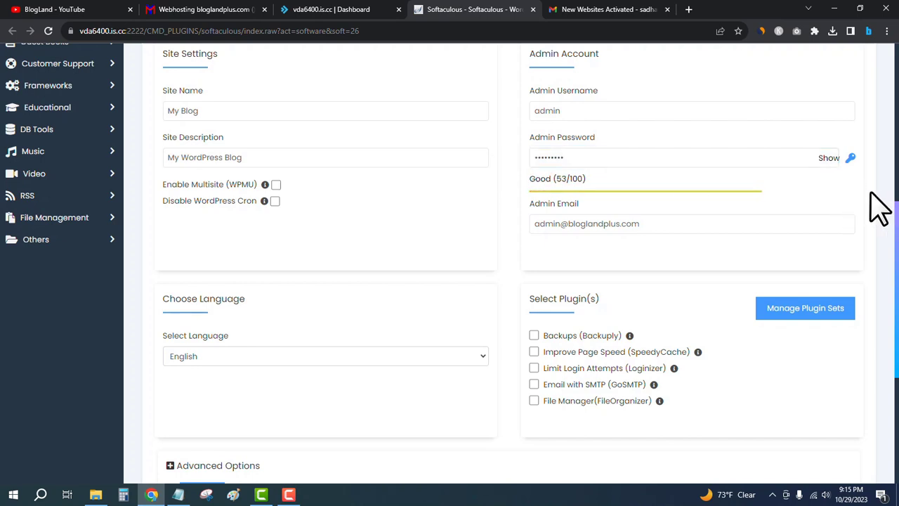
scroll(879, 208, "down", 2)
scroll(883, 208, "down", 2)
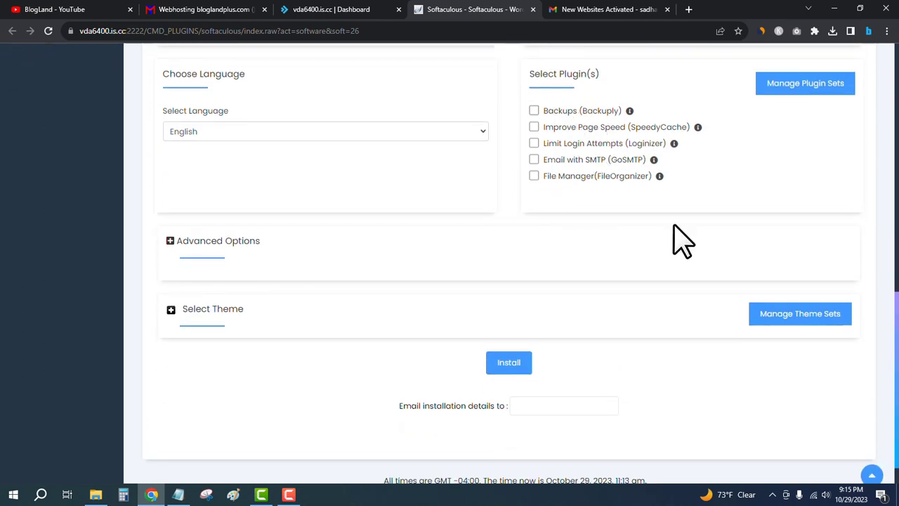
scroll(876, 181, "down", 1)
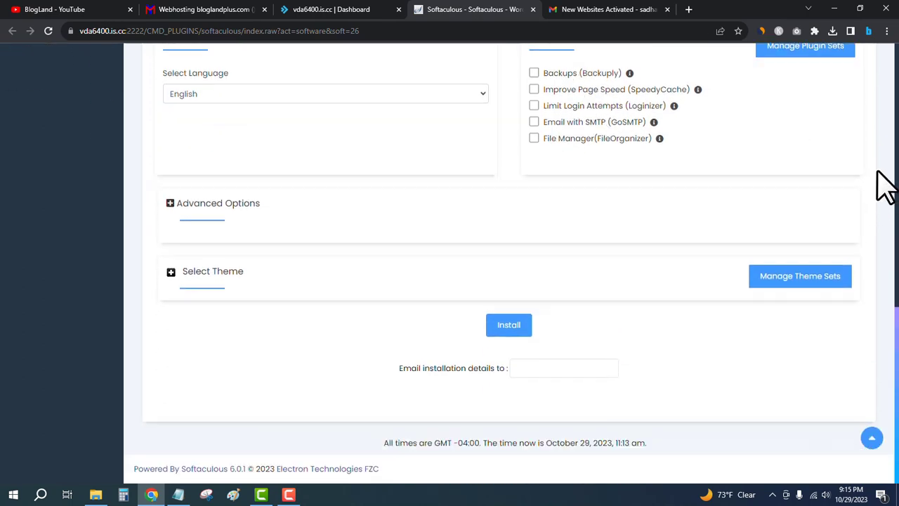
Run the WordPress installation for bloglandplus.com
left_click(518, 327)
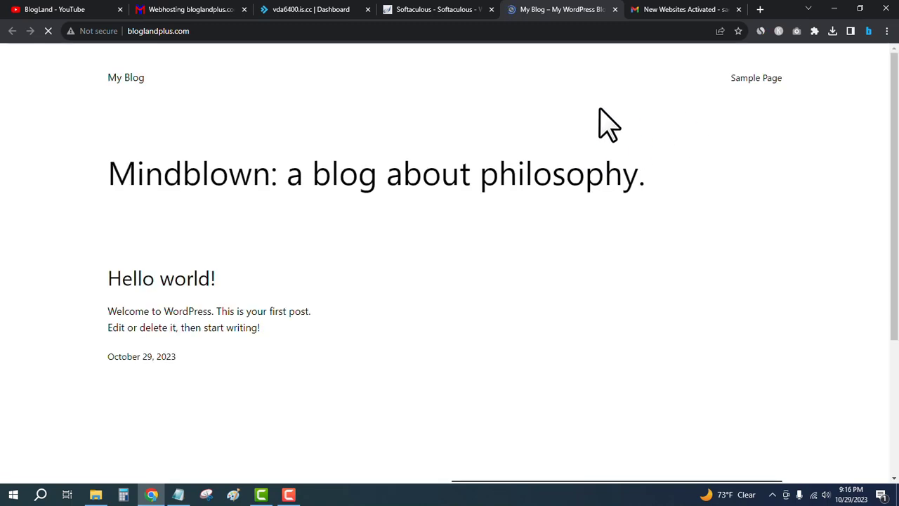
Scroll through the new bloglandplus.com homepage showing the 'Hello world!' post
scroll(609, 123, "down", 3)
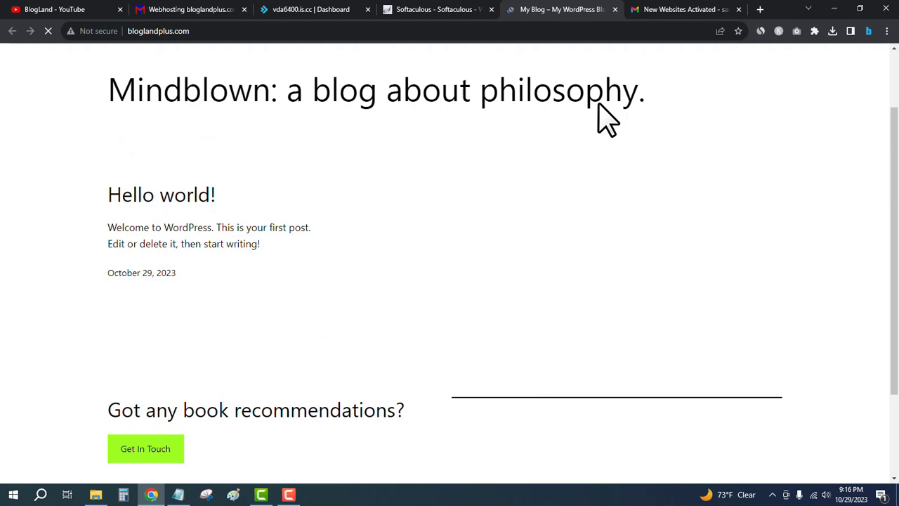
scroll(608, 123, "up", 3)
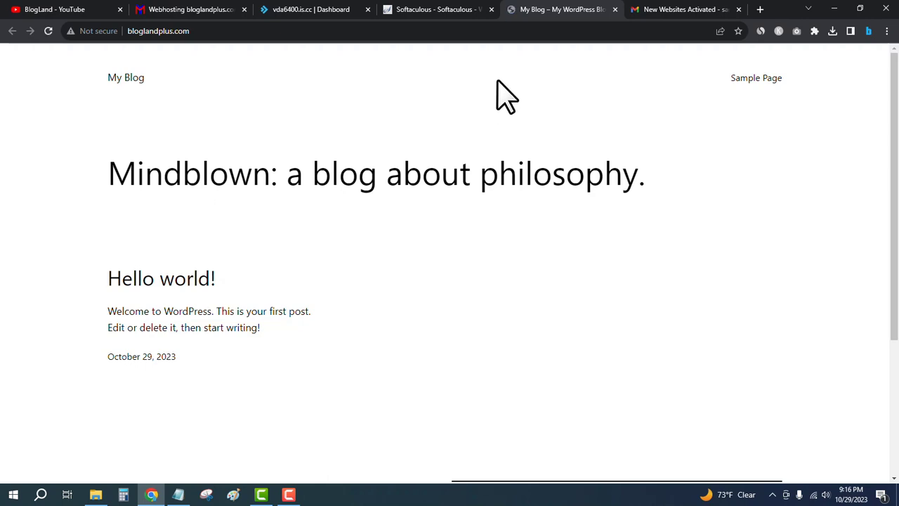
Open the Administrative URL from Softaculous in a new tab to view the wp-admin dashboard
left_click(428, 10)
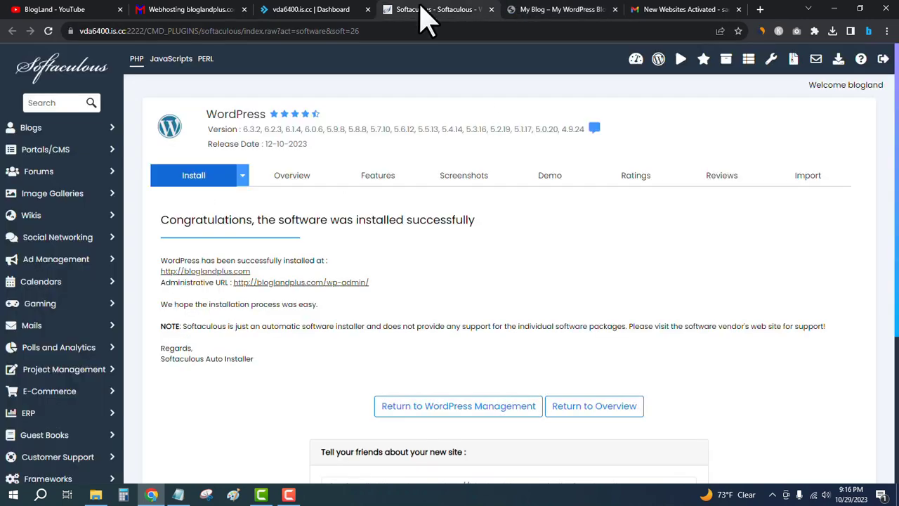
right_click(335, 282)
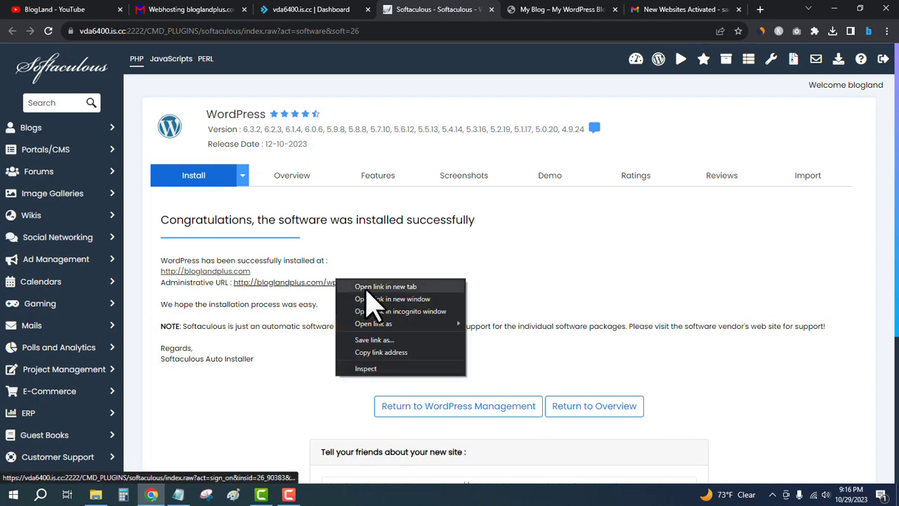
left_click(366, 288)
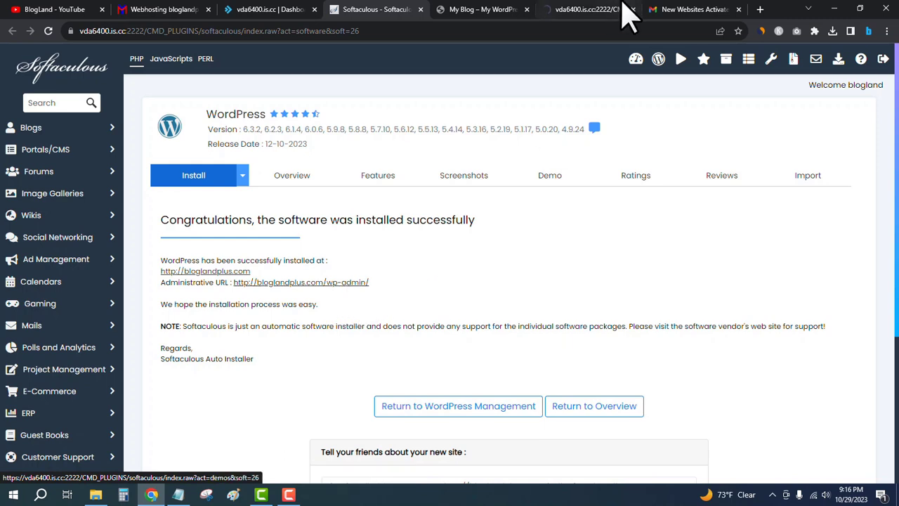
left_click(583, 6)
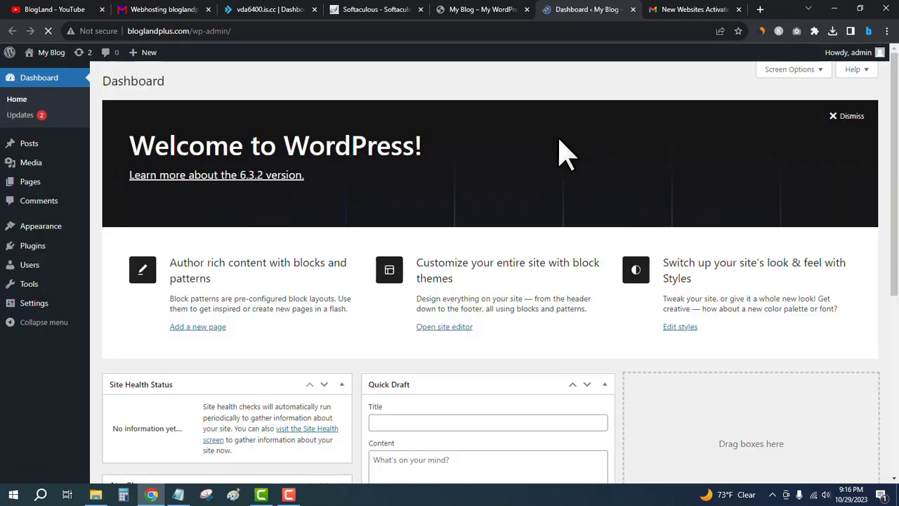
scroll(562, 154, "down", 4)
scroll(562, 154, "up", 4)
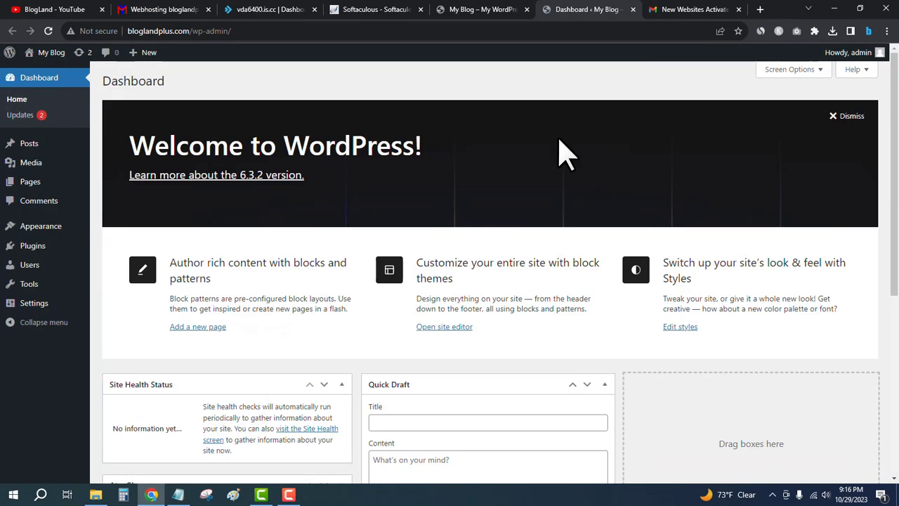